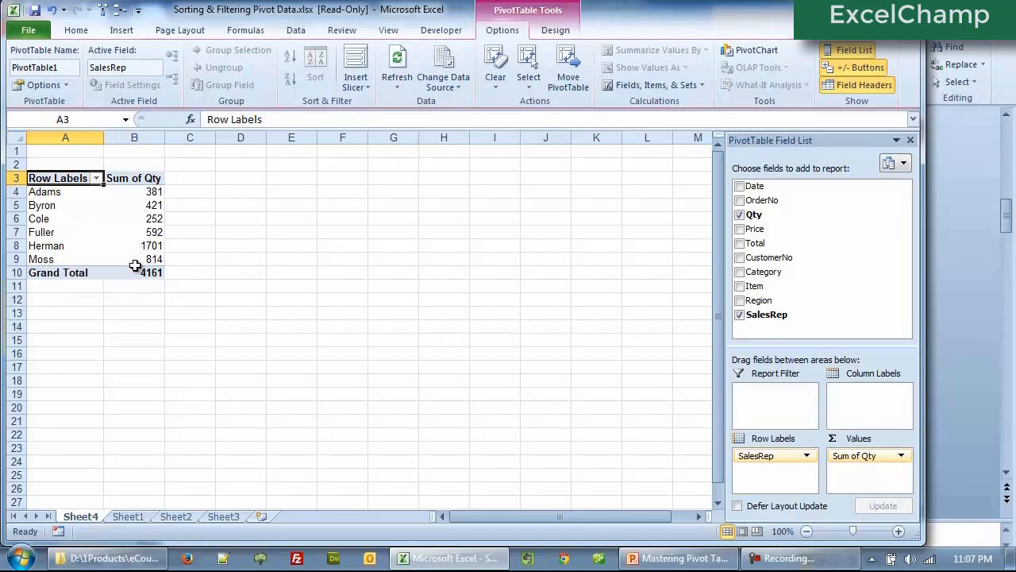
Show the Sum of Qty values in the pivot table as % of Grand Total.
mouse_move(135, 267)
mouse_move(140, 203)
click(902, 456)
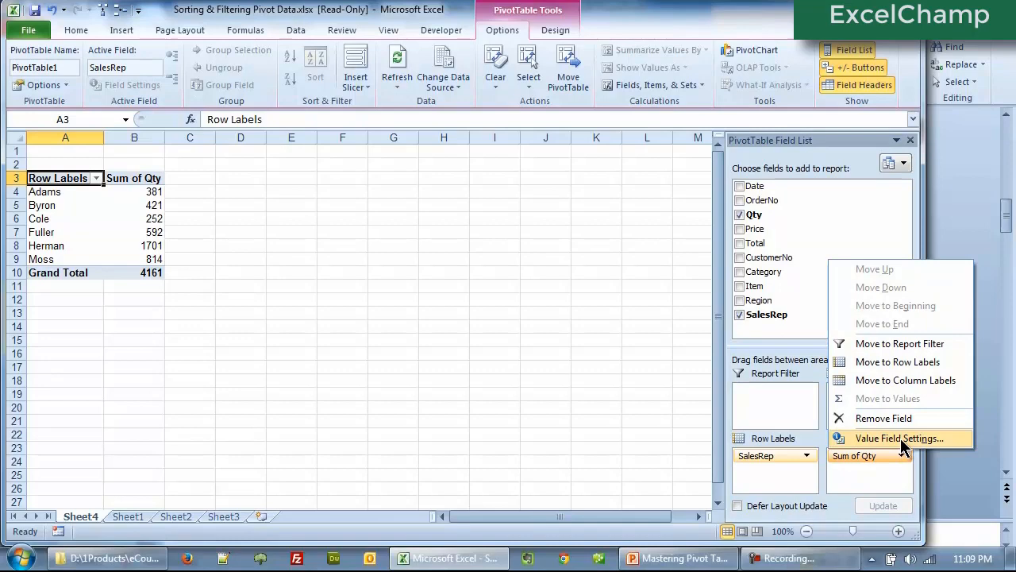
click(900, 438)
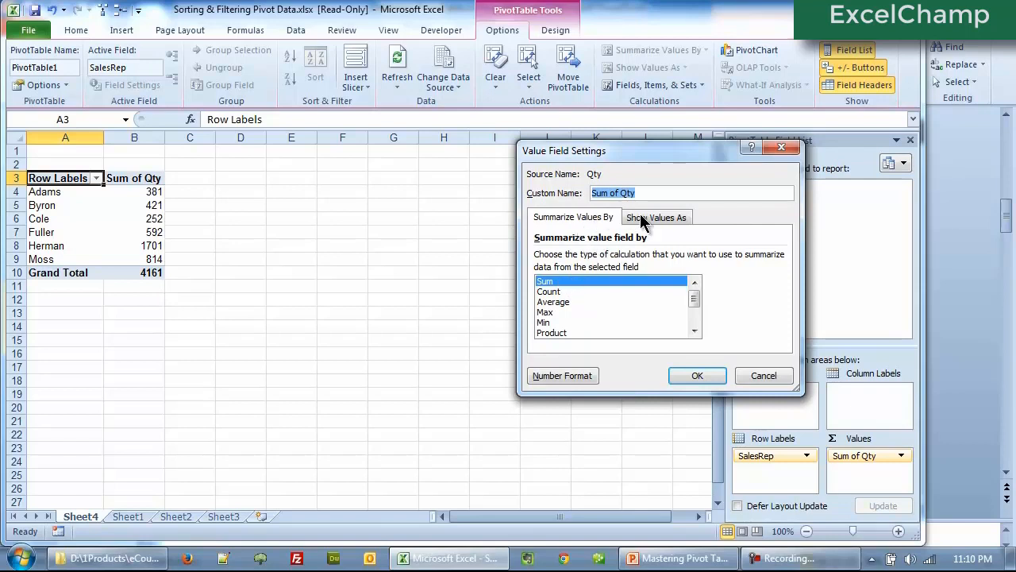
click(683, 220)
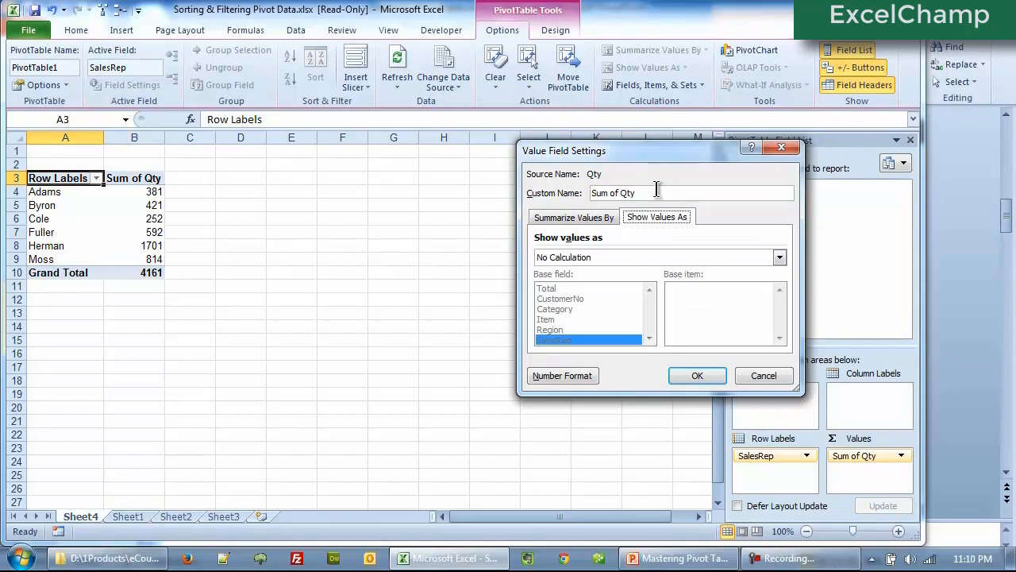
click(590, 258)
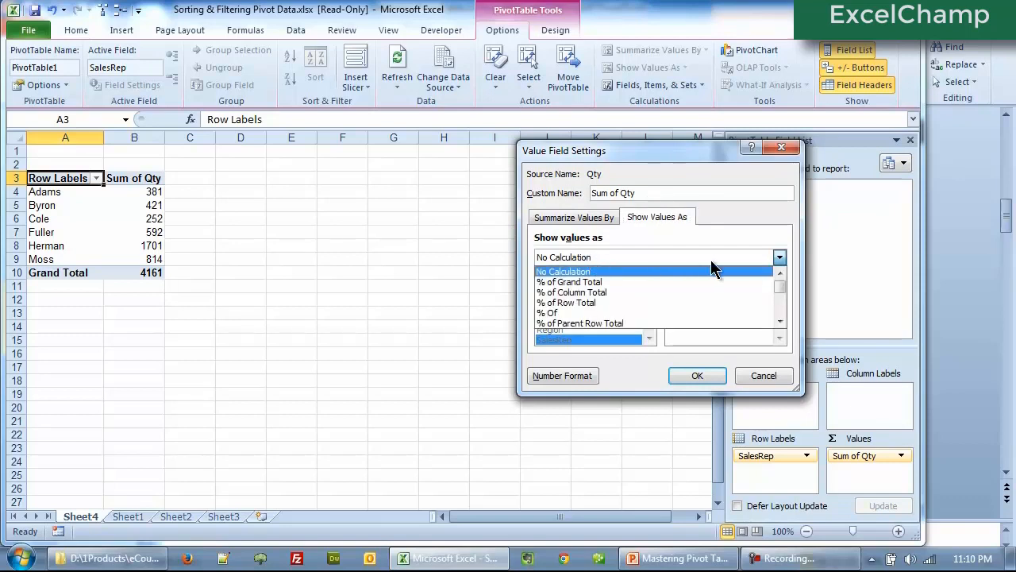
click(569, 284)
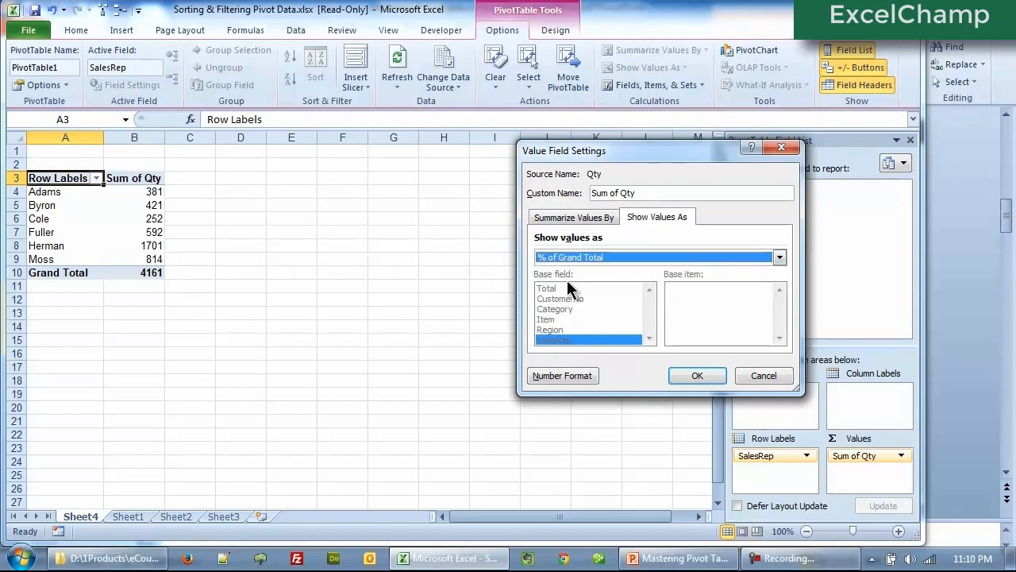
click(696, 378)
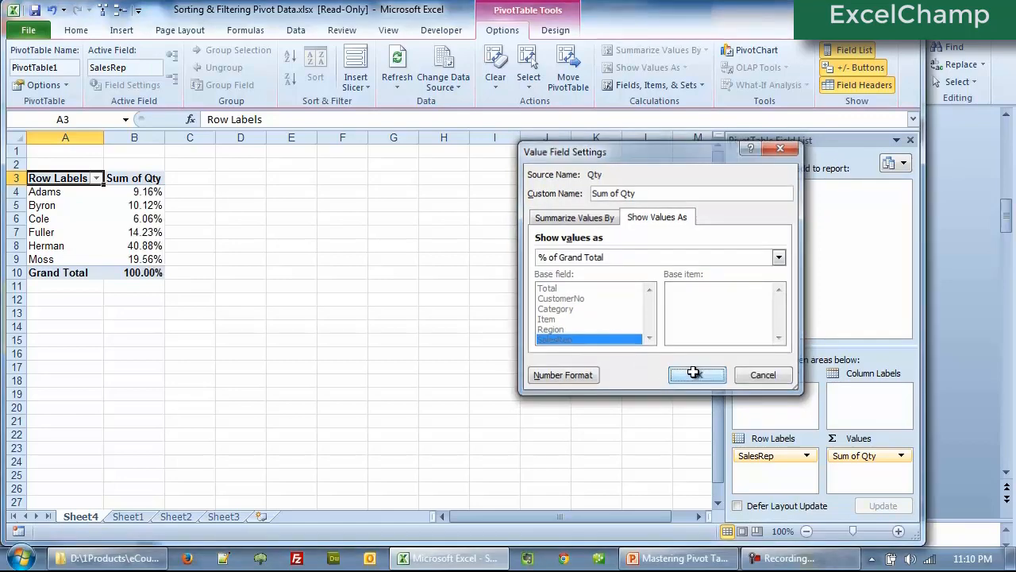
Maximize the workbook window and sort the sales reps by Sum of Qty from largest to smallest.
double_click(616, 15)
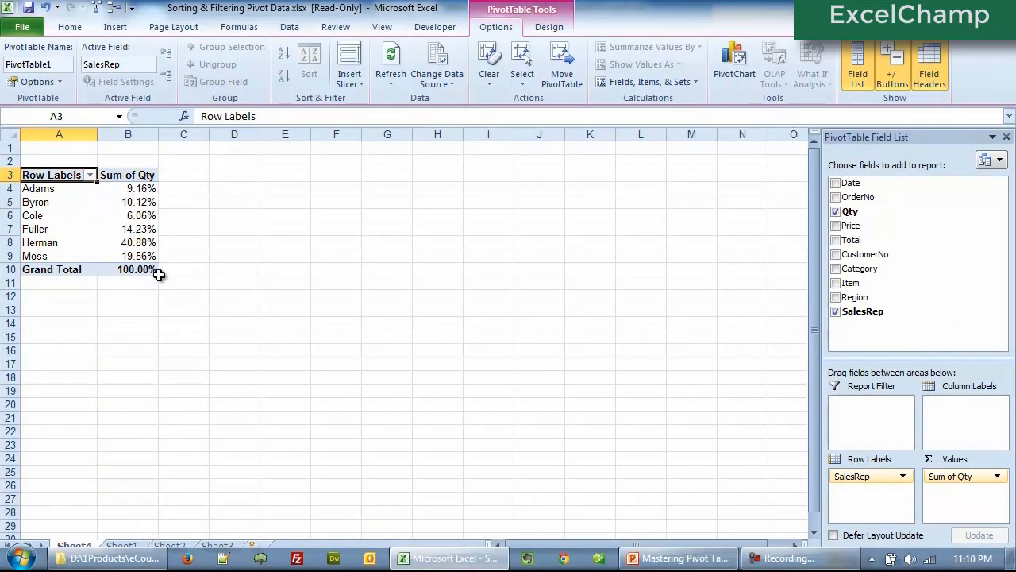
mouse_move(133, 274)
mouse_move(148, 191)
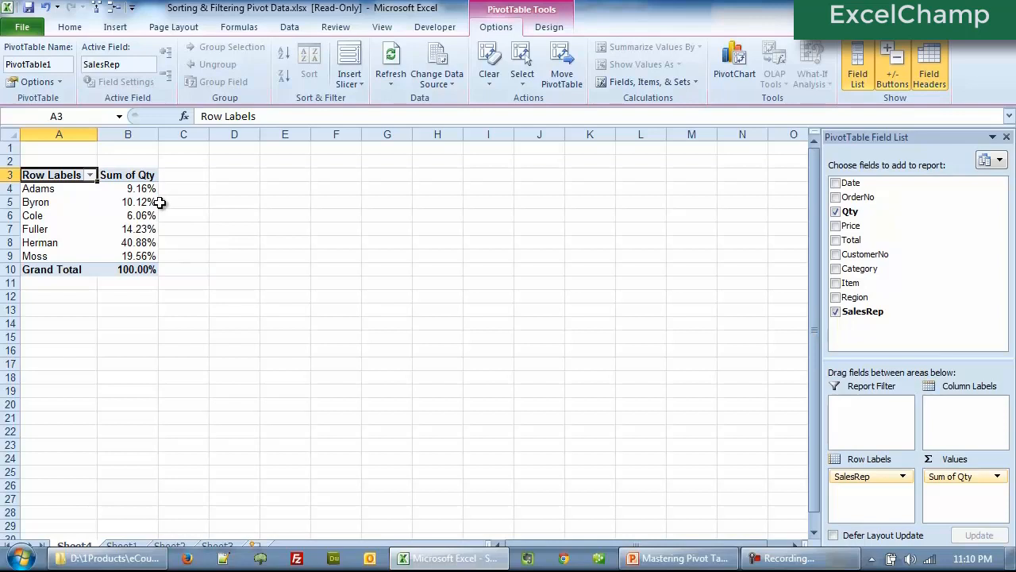
click(144, 243)
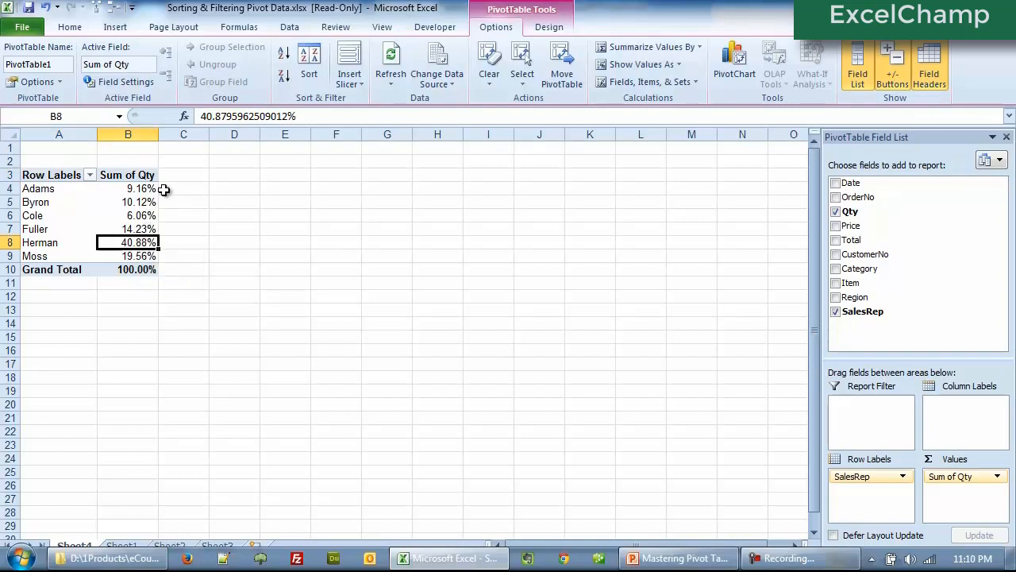
click(283, 75)
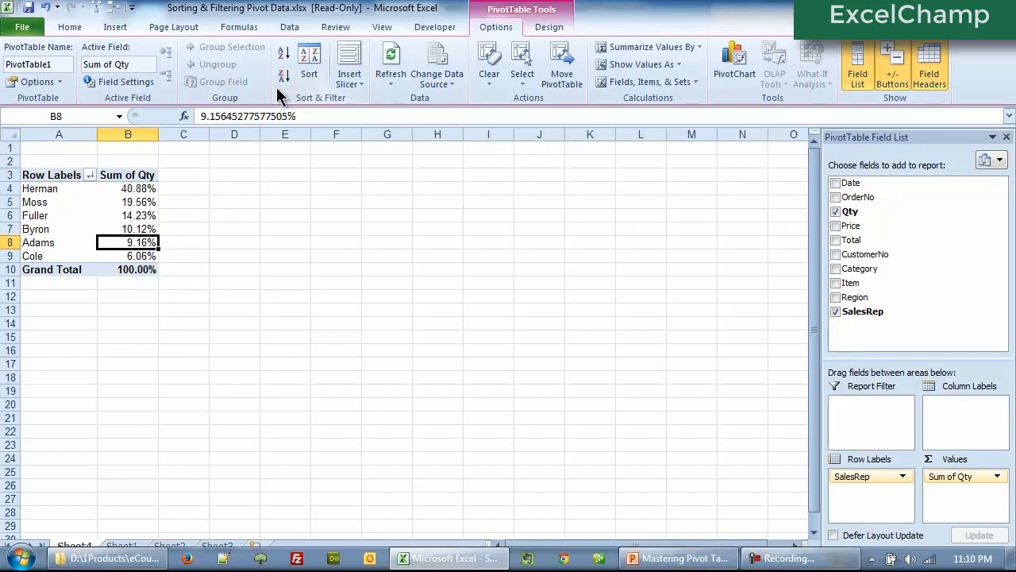
Examine the percentage shares of the top two and top four sales reps in the sorted pivot table.
click(212, 242)
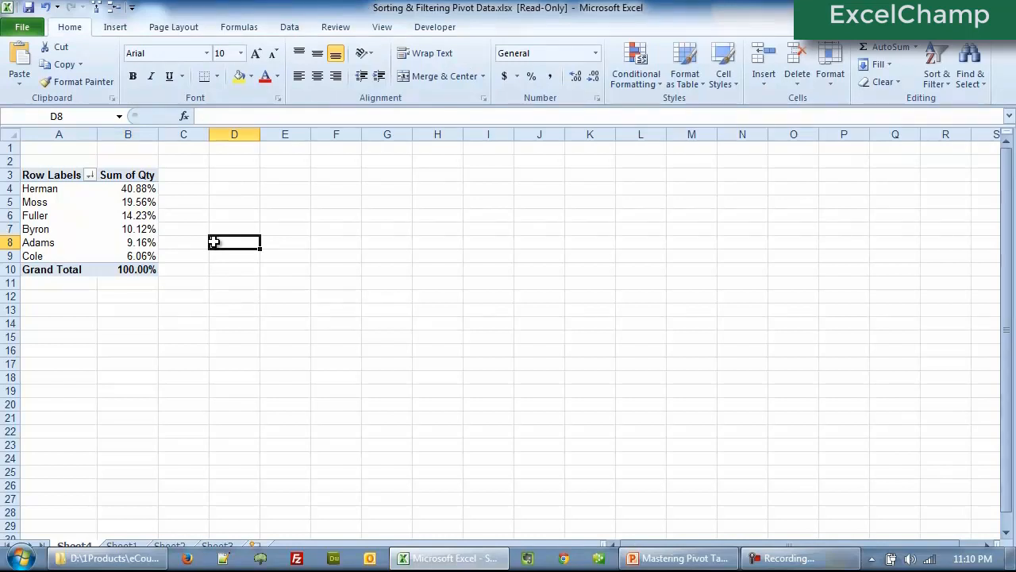
click(139, 188)
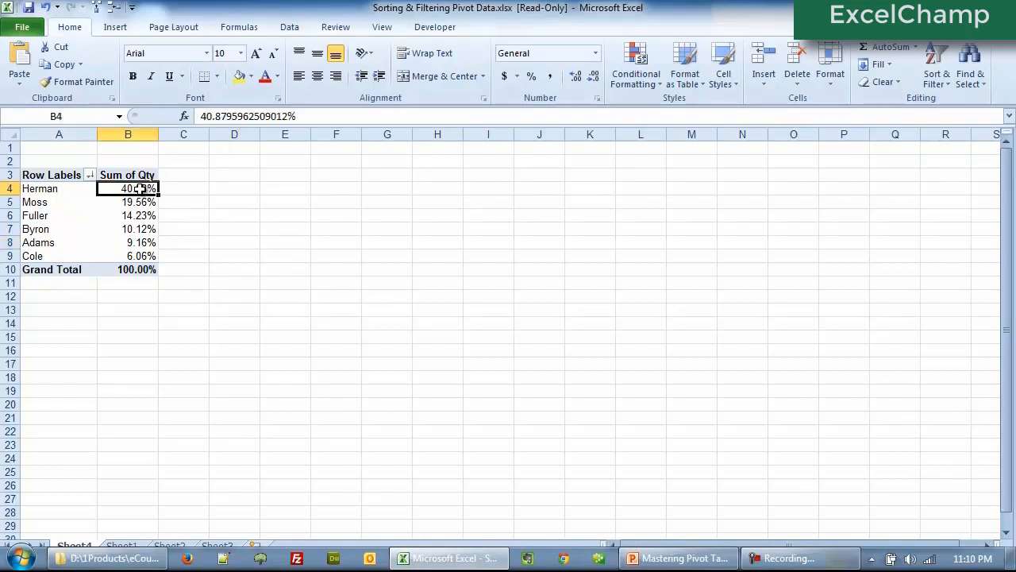
drag(139, 189, 142, 201)
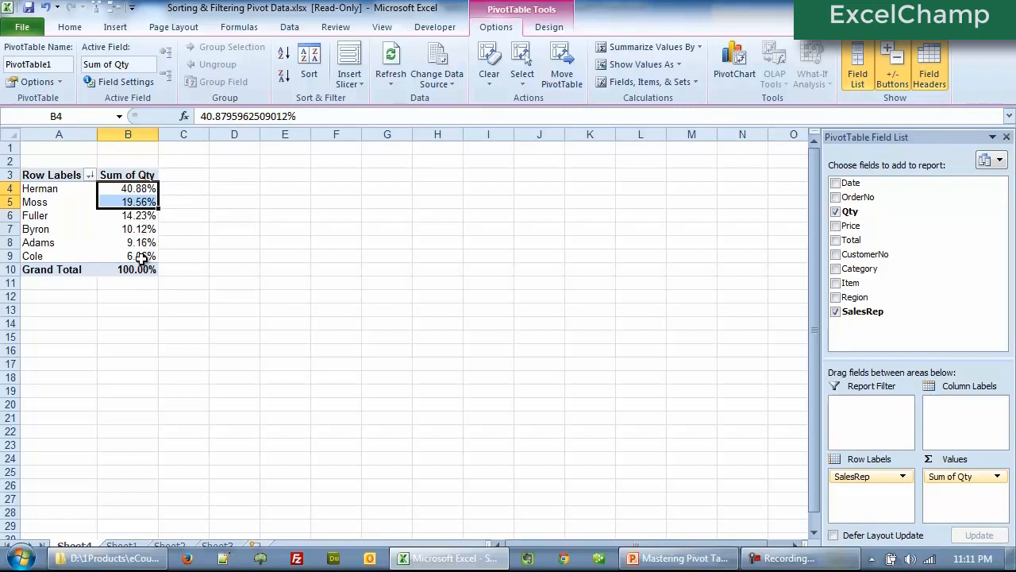
mouse_move(141, 258)
drag(146, 190, 148, 230)
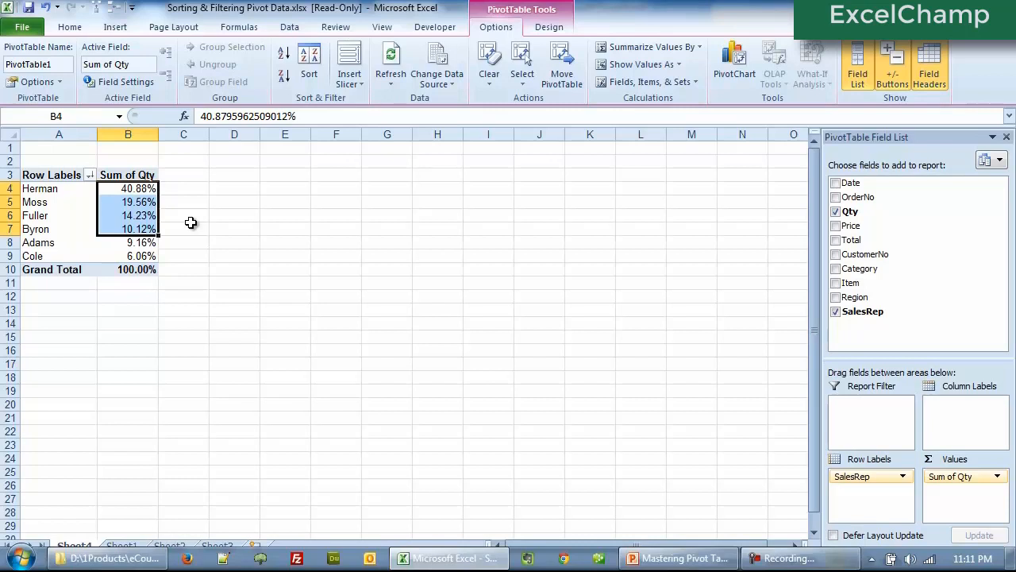
click(191, 224)
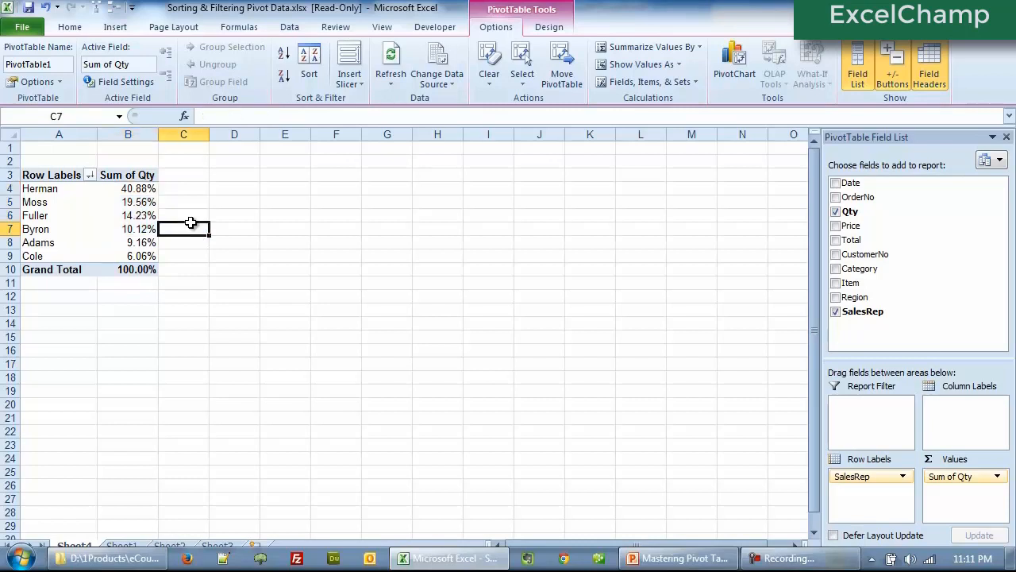
Add the Qty field a second time above Sum of Qty in the values and rename its header "Qty " with a trailing space.
click(156, 229)
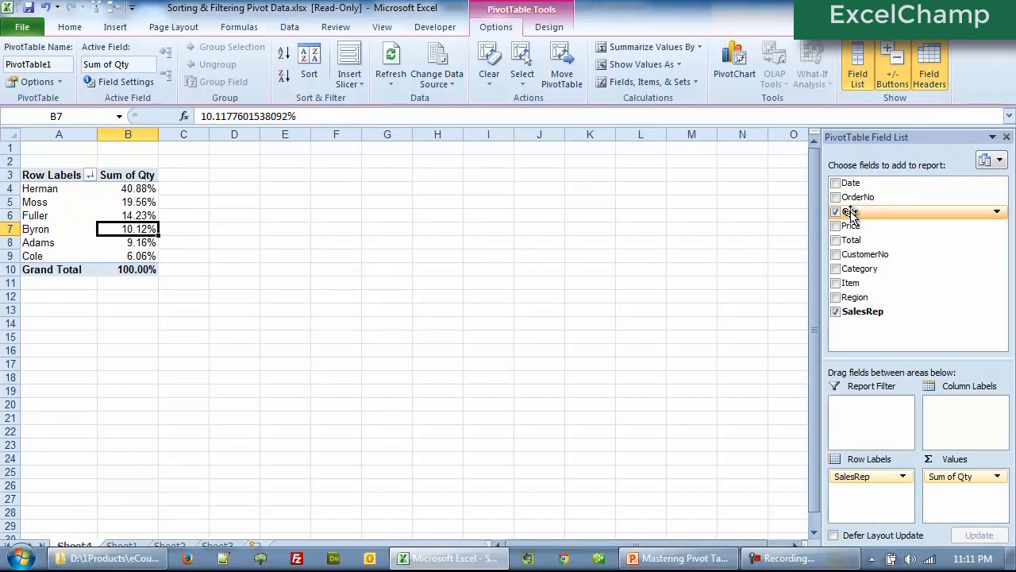
drag(849, 212, 945, 476)
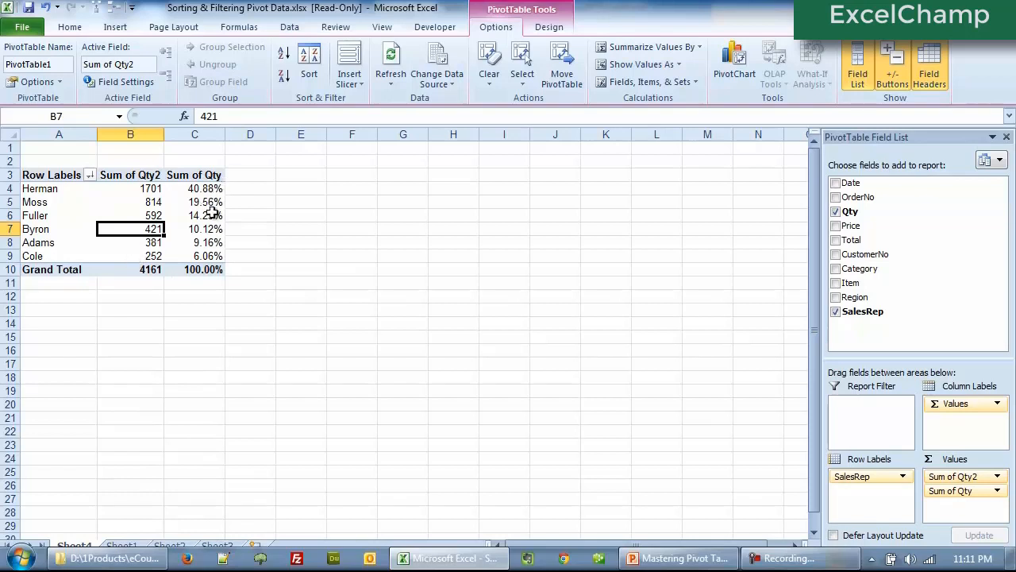
click(127, 177)
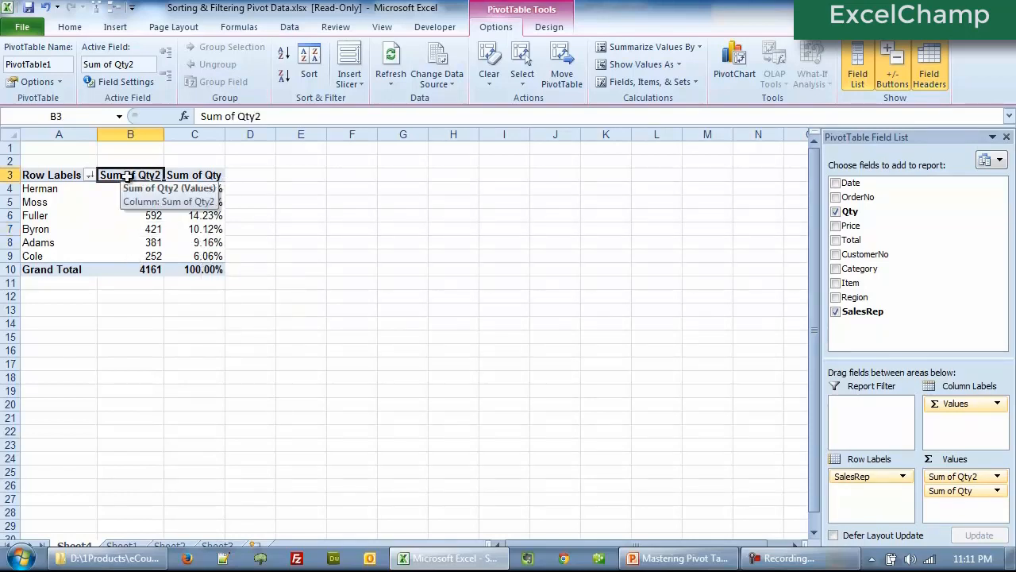
drag(270, 116, 200, 116)
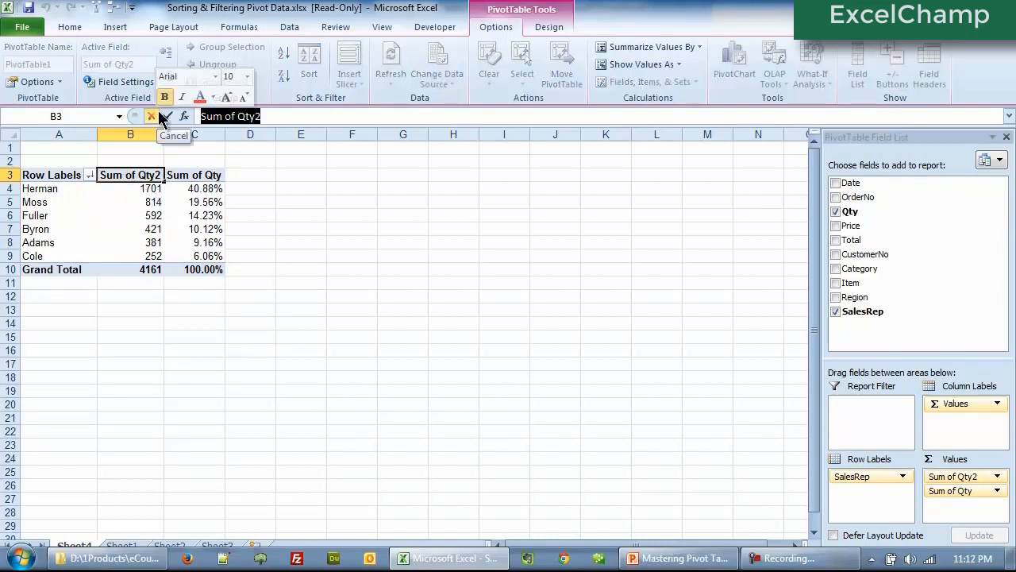
text(Qty)
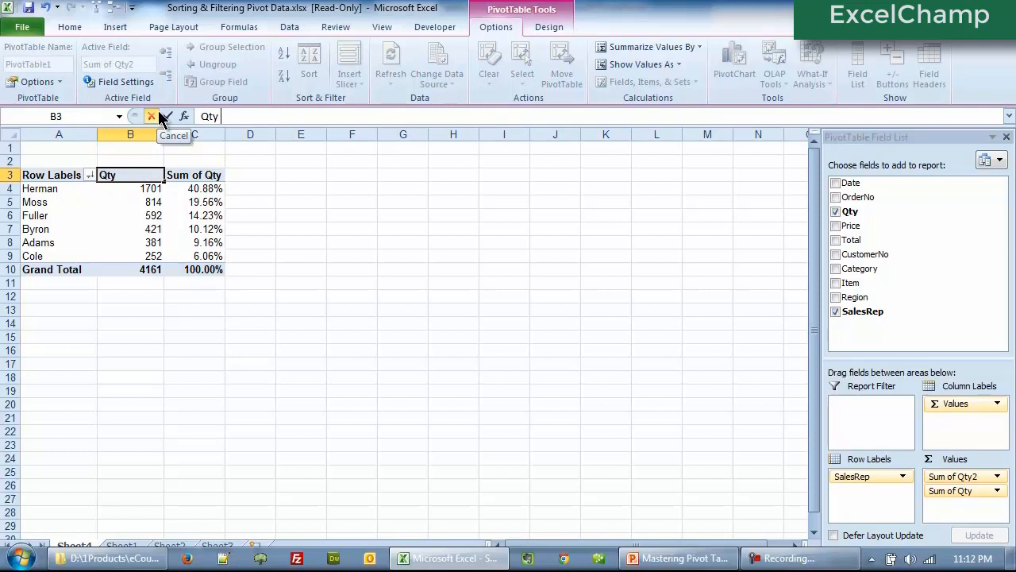
key(Return)
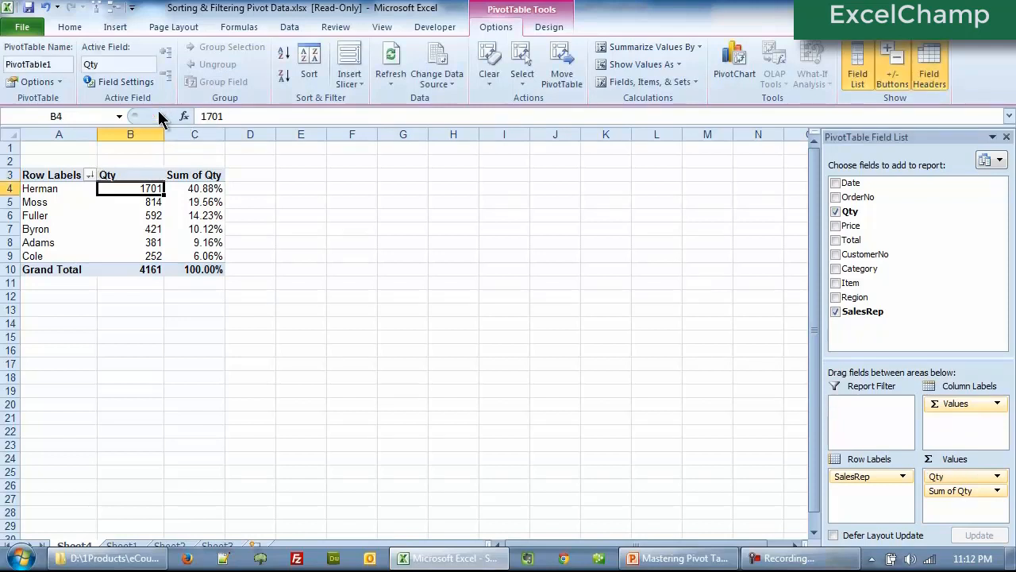
Rename the percentage column's header to Qty_Percentage and autofit the width of column C.
key(Up)
key(Right)
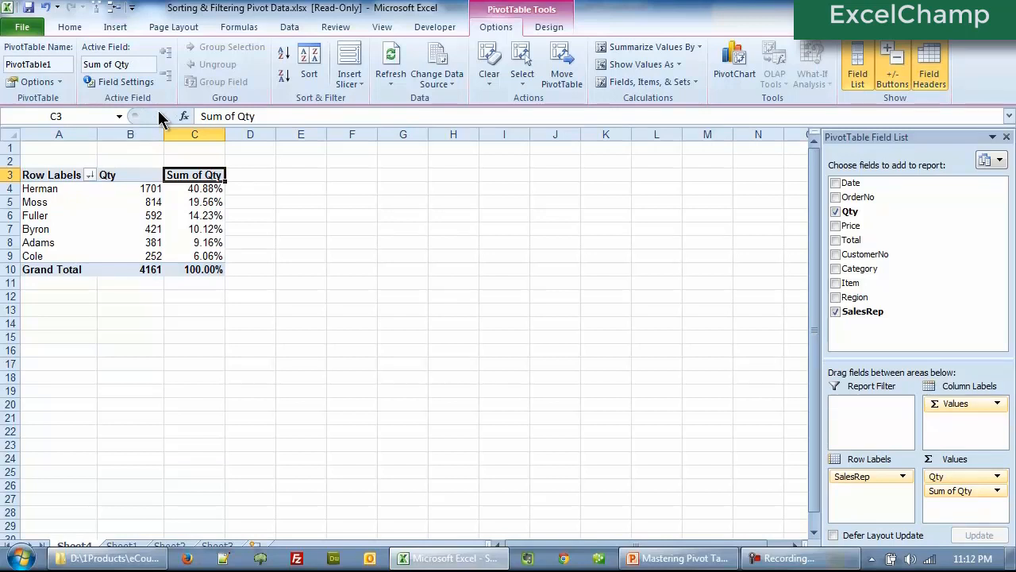
text(Qty_)
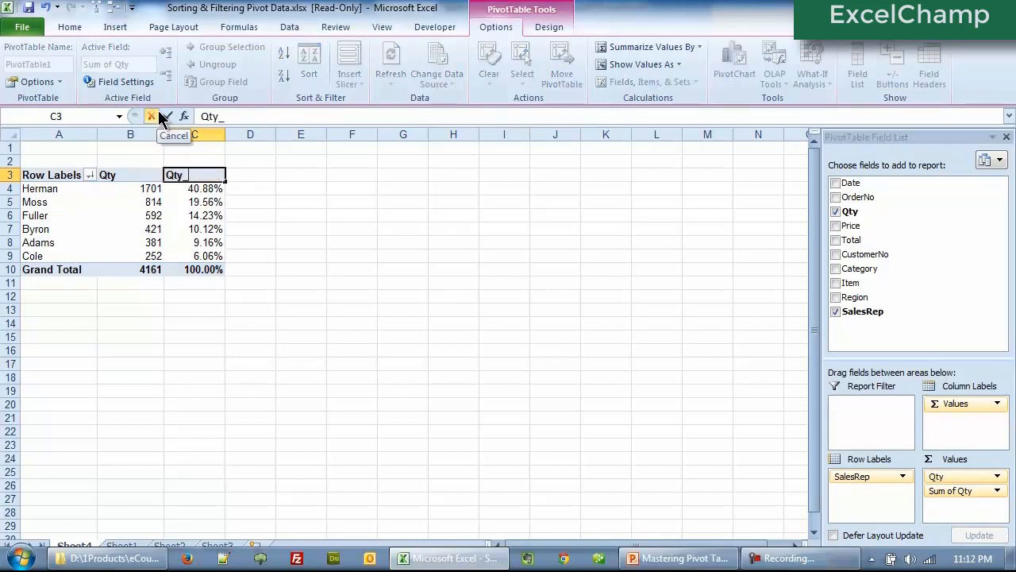
text(Percentage)
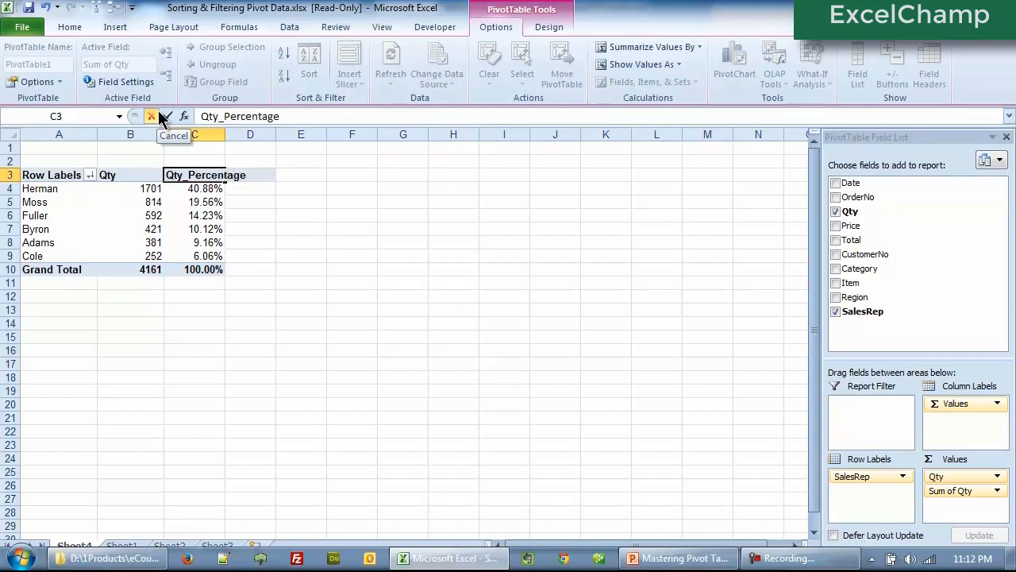
key(Return)
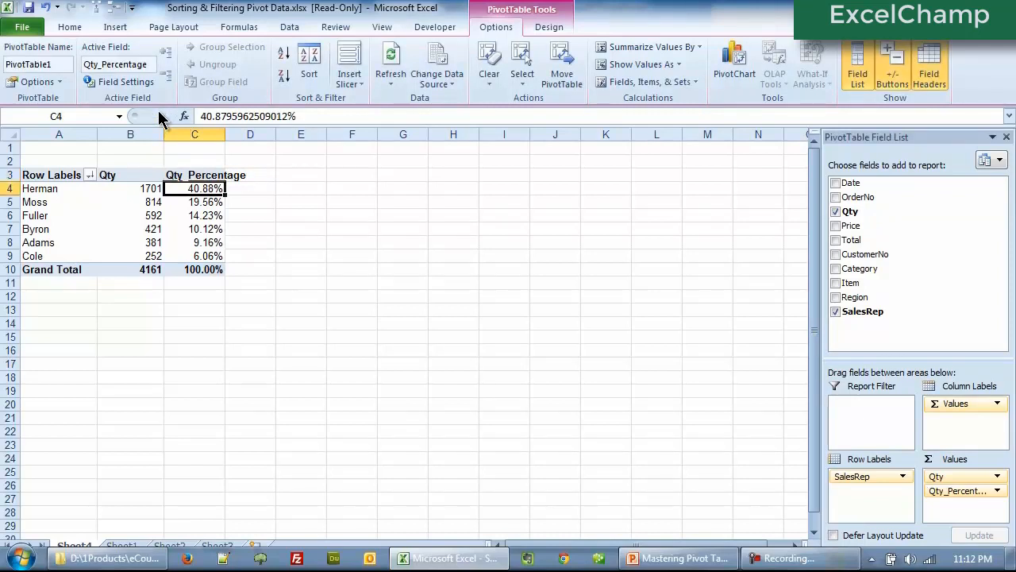
double_click(226, 134)
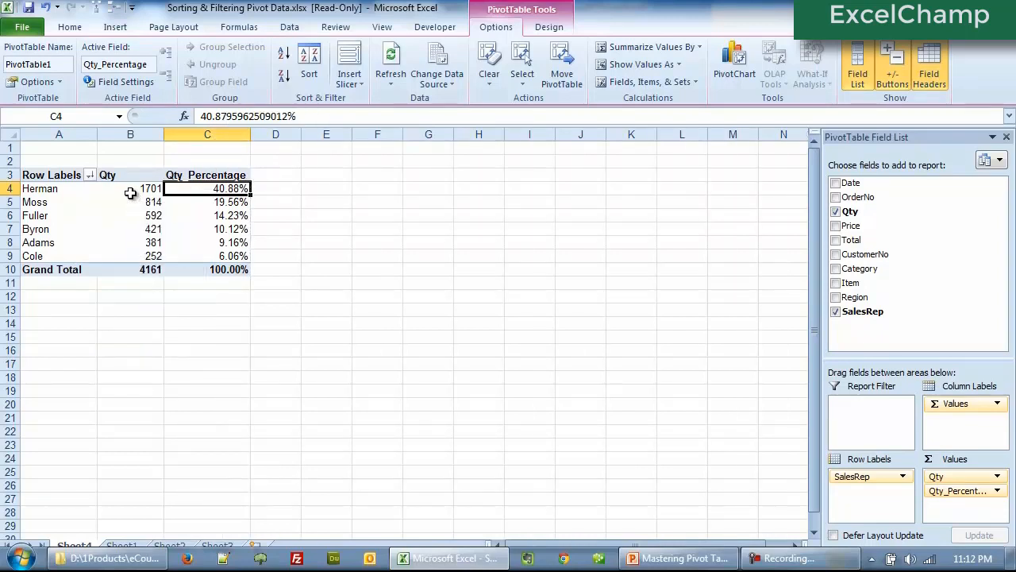
Remove the Qty_Percentage field from the pivot table's values.
mouse_move(131, 189)
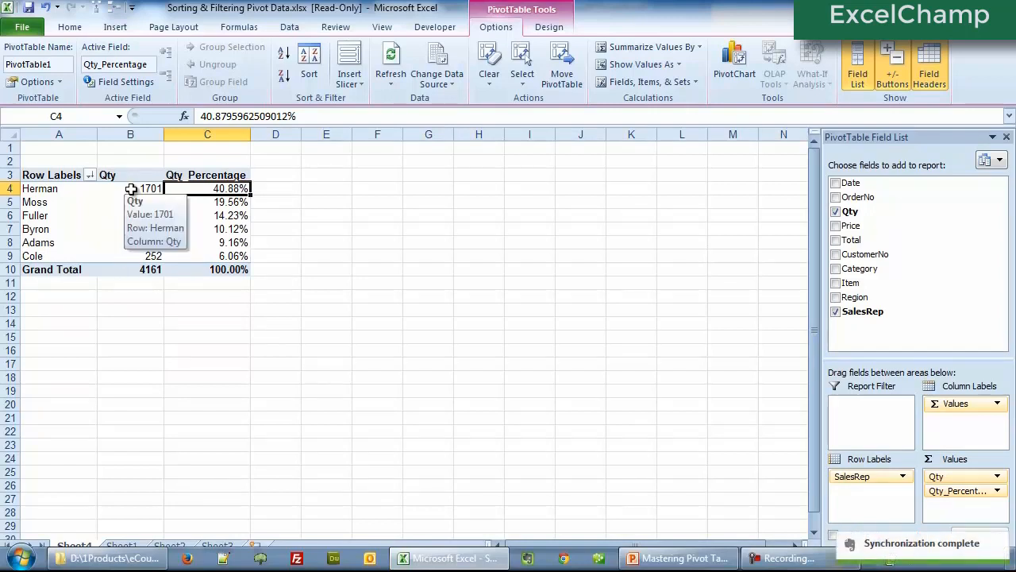
mouse_move(191, 191)
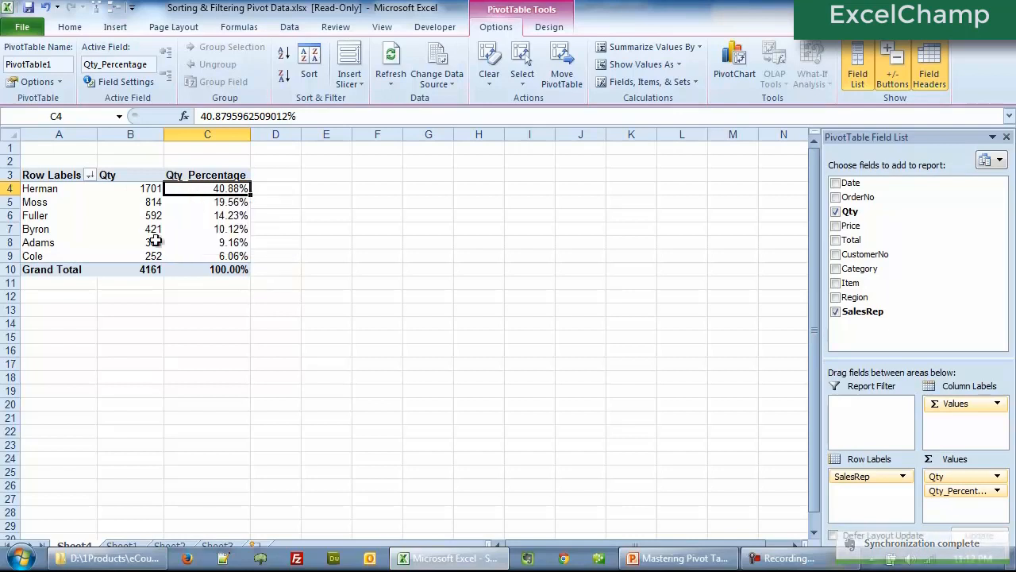
mouse_move(119, 260)
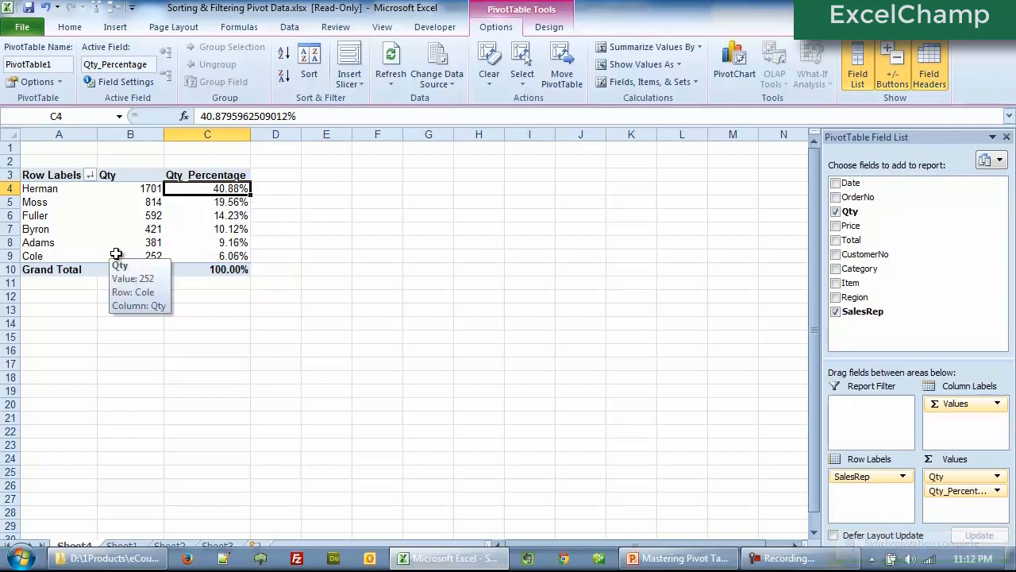
mouse_move(205, 258)
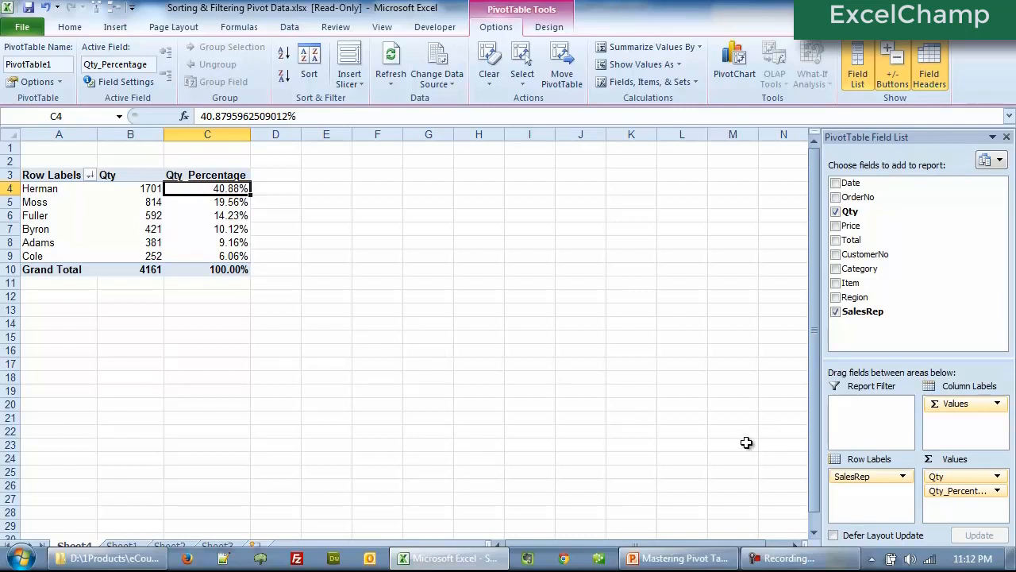
drag(948, 494, 698, 469)
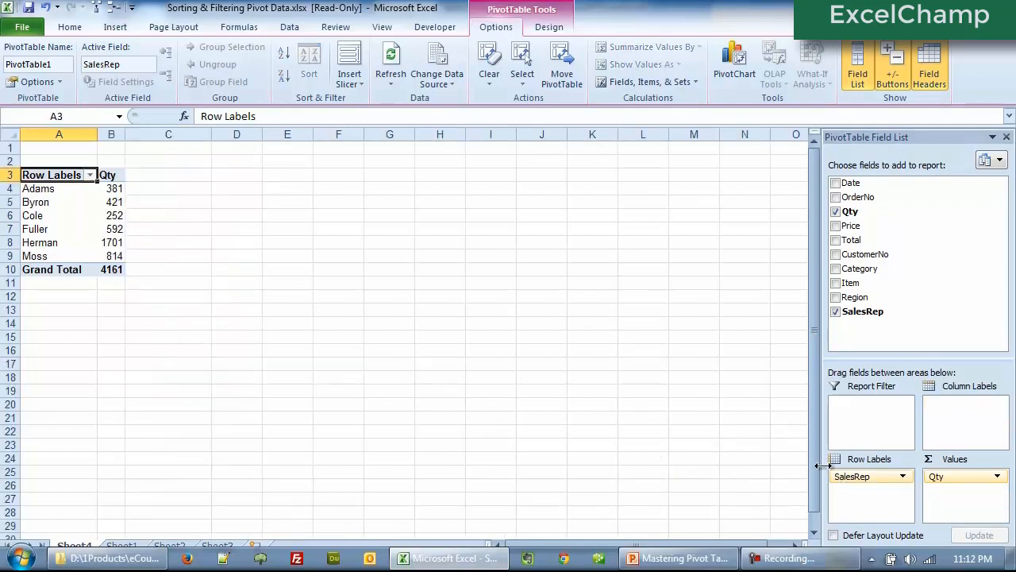
Add the Category field to the row labels and move SalesRep to the column labels.
click(836, 269)
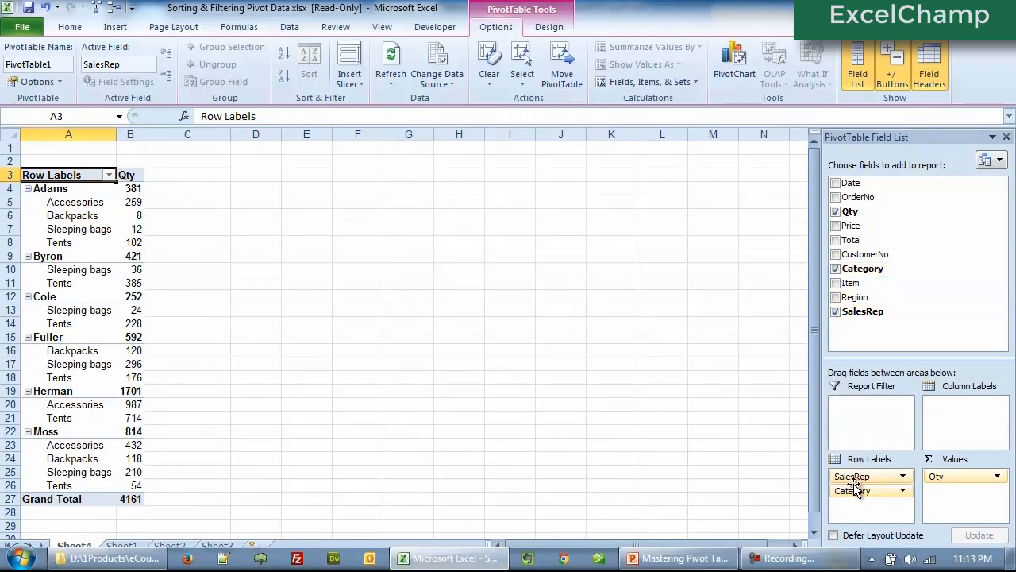
drag(855, 479, 956, 441)
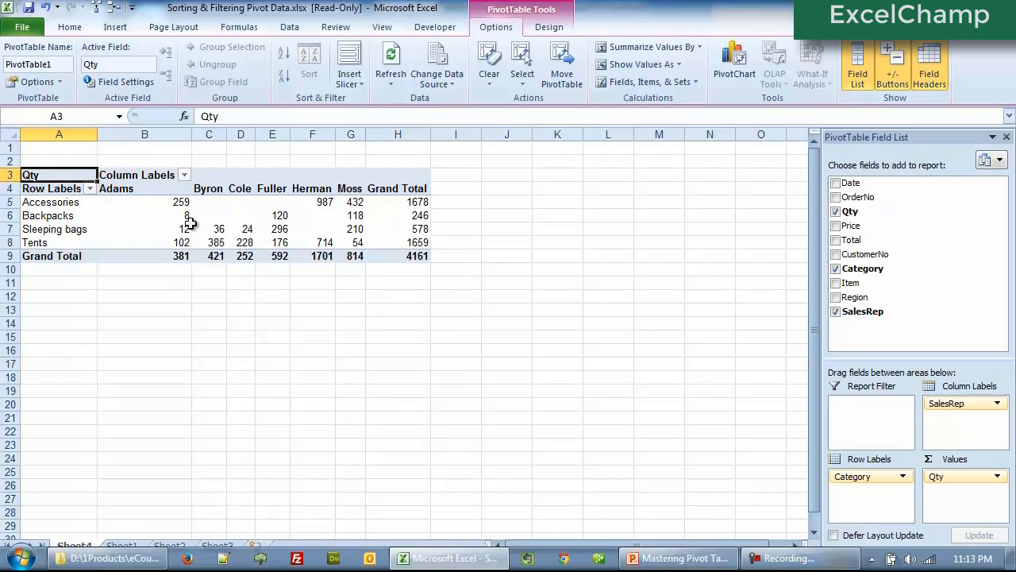
click(284, 218)
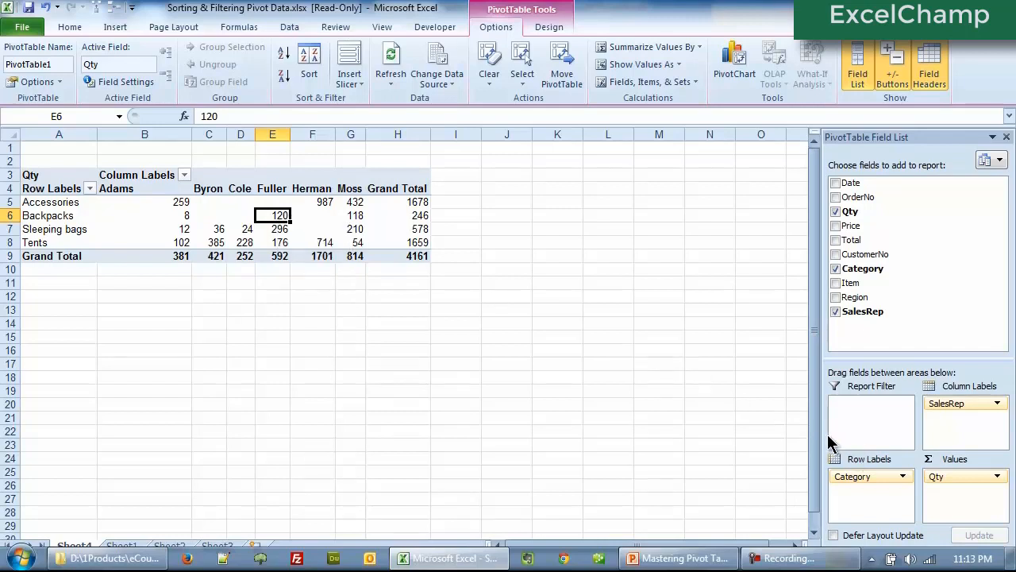
Show the pivot table's Qty values as % of Column Total and inspect the category shares within each sales rep's column.
click(997, 478)
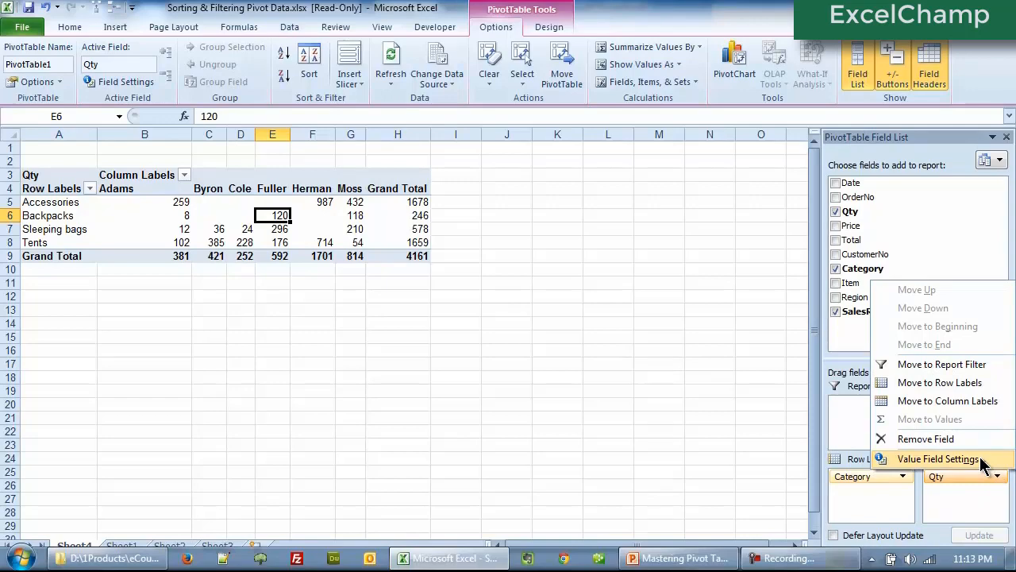
click(981, 460)
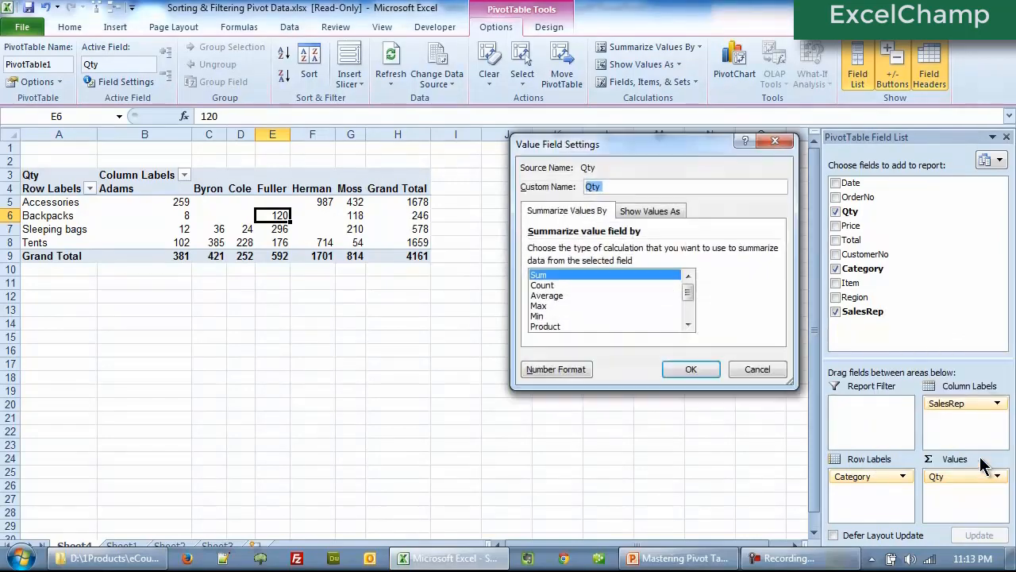
click(658, 212)
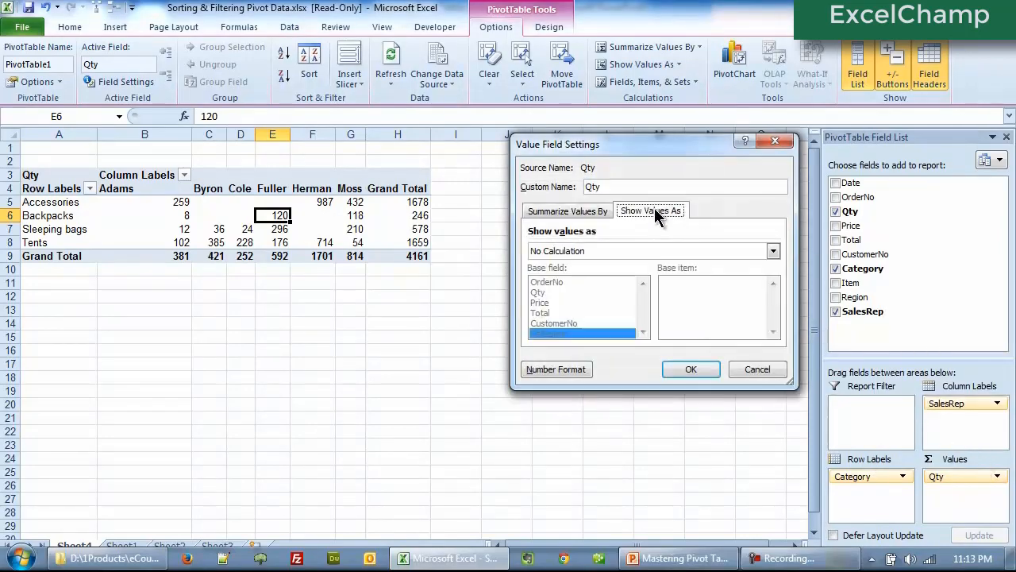
click(659, 255)
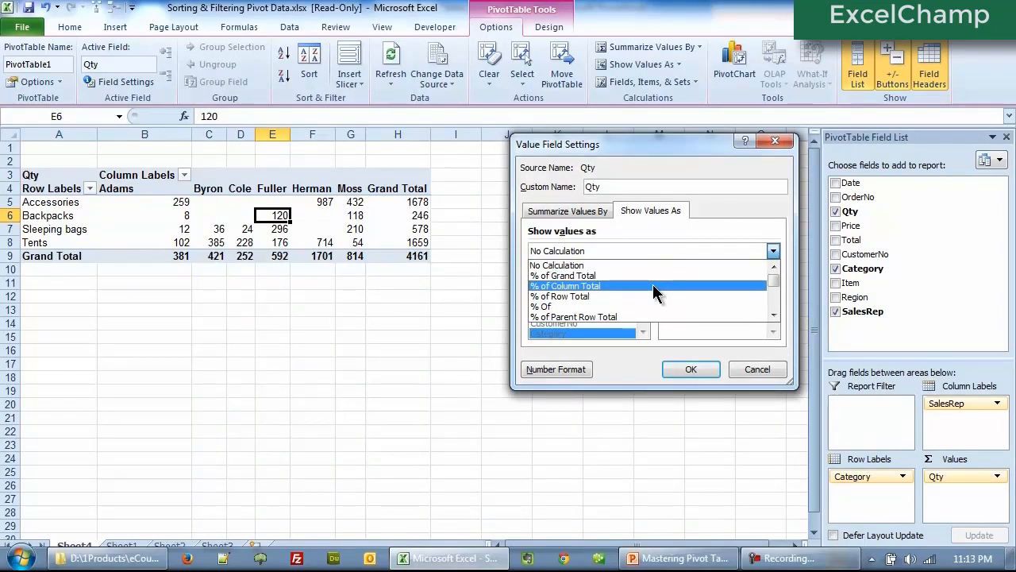
click(656, 288)
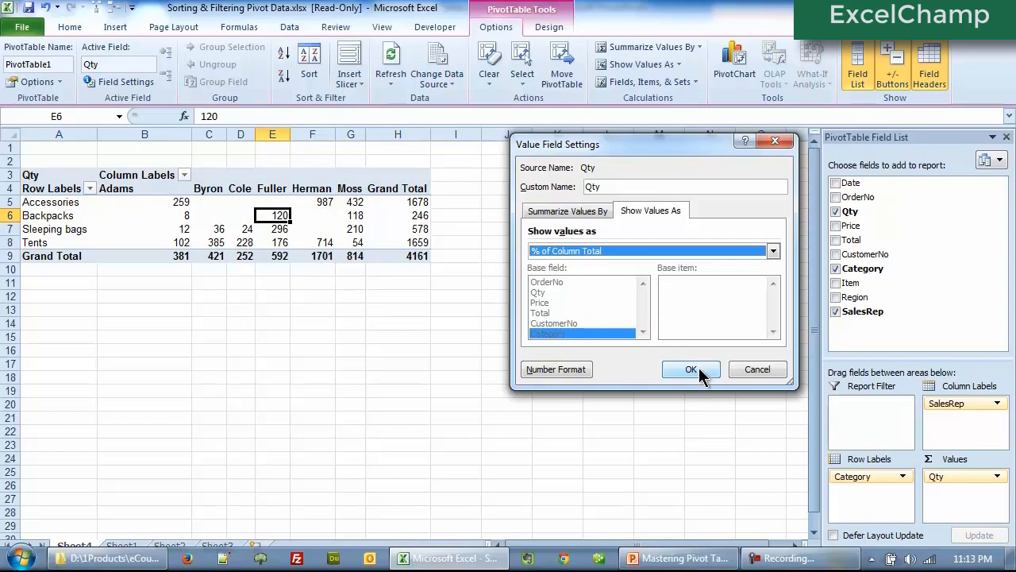
click(697, 369)
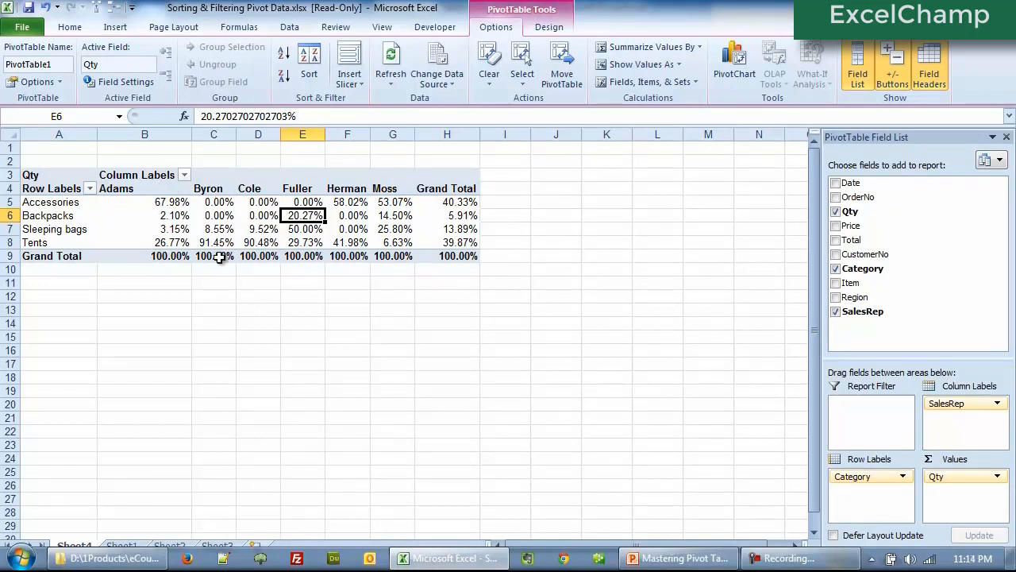
click(219, 256)
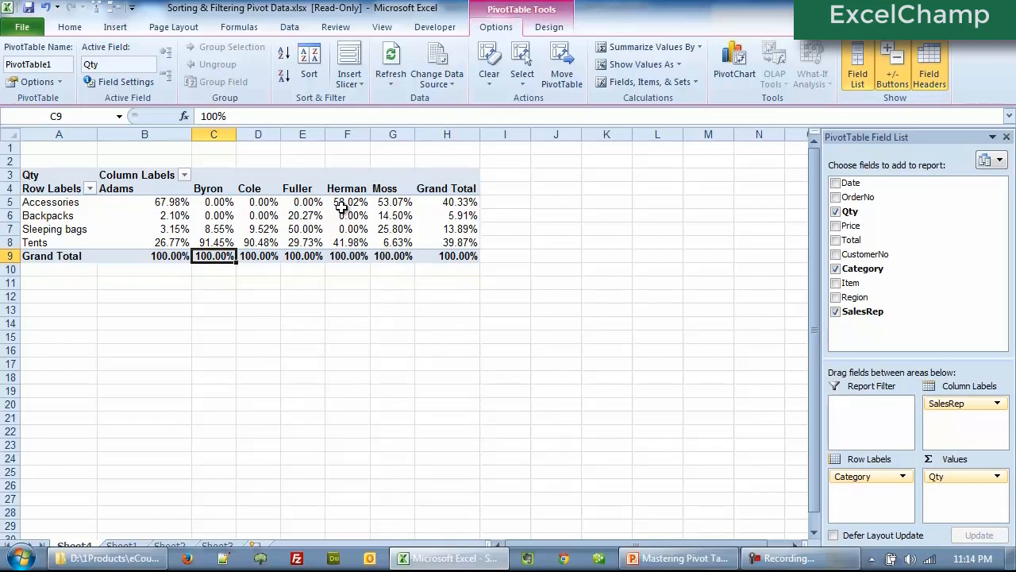
mouse_move(342, 210)
mouse_move(347, 258)
Change the Qty values to show as % of Row Total and inspect the sales rep shares across the Accessories and Sleeping bags rows.
click(999, 477)
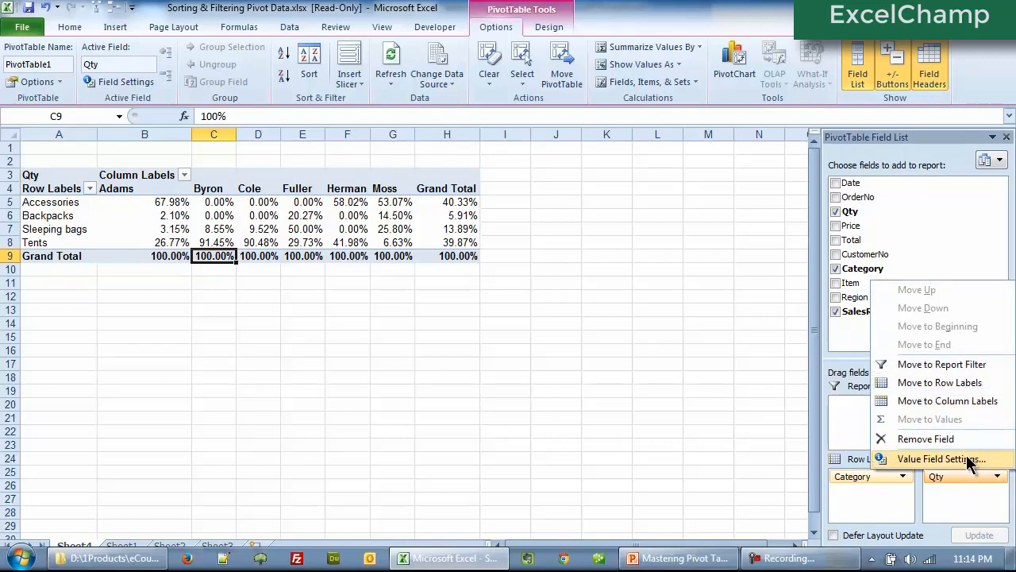
click(970, 462)
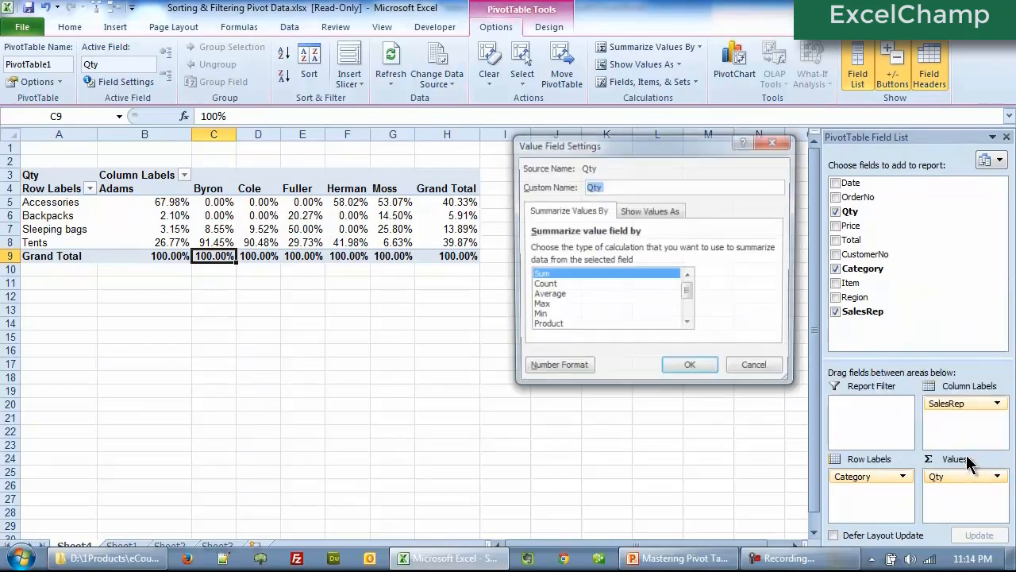
click(655, 213)
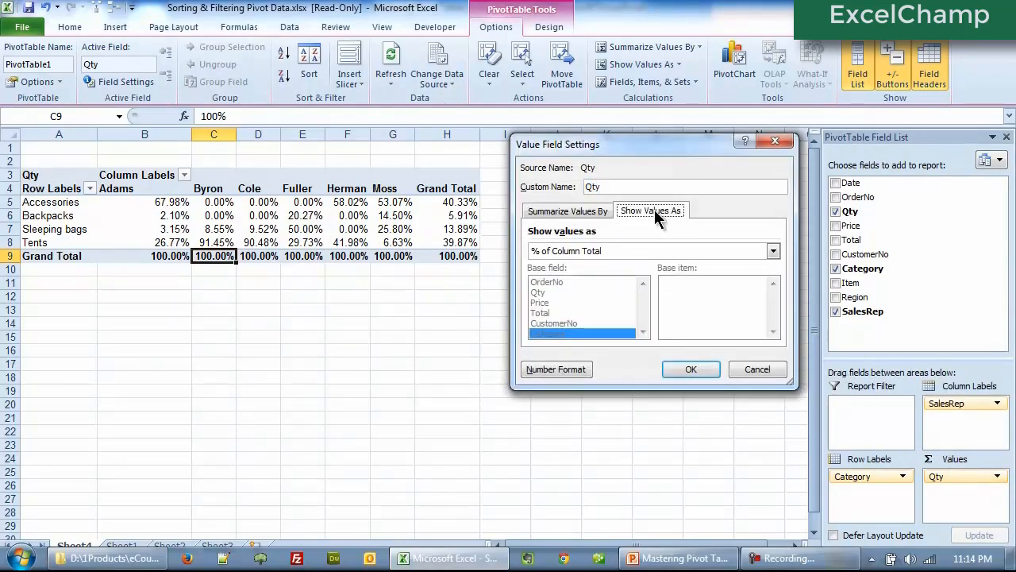
click(629, 252)
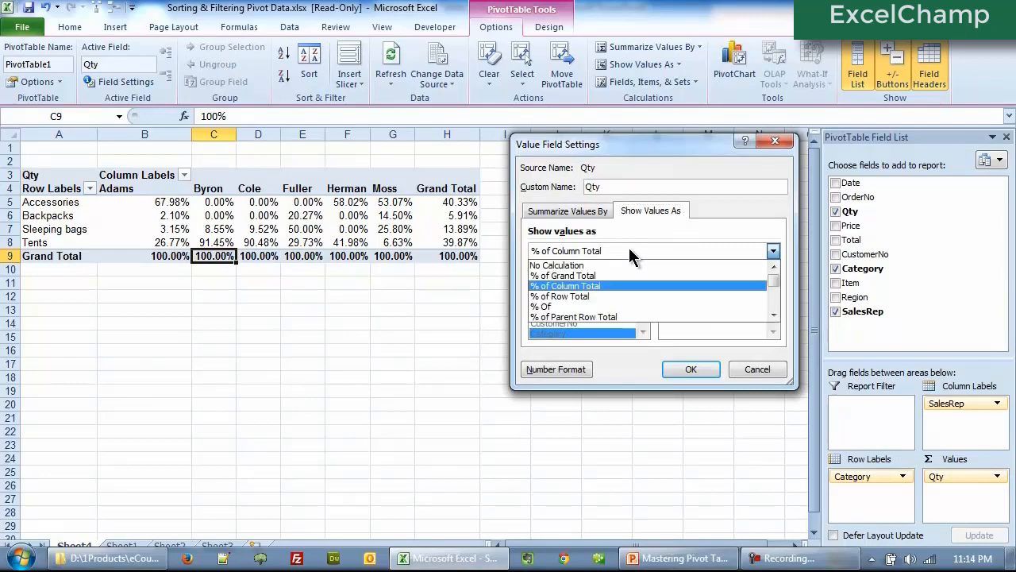
click(623, 295)
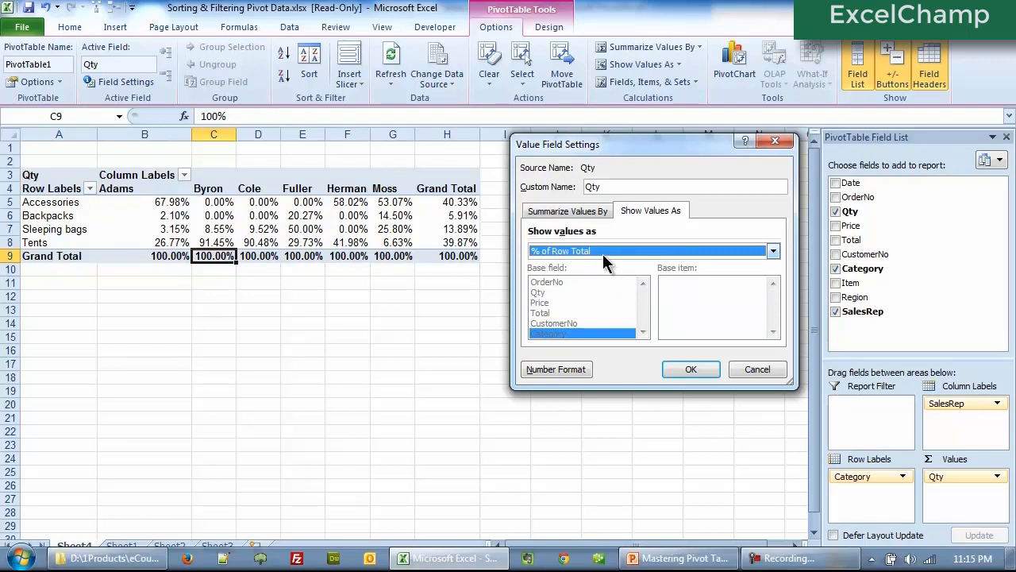
click(690, 369)
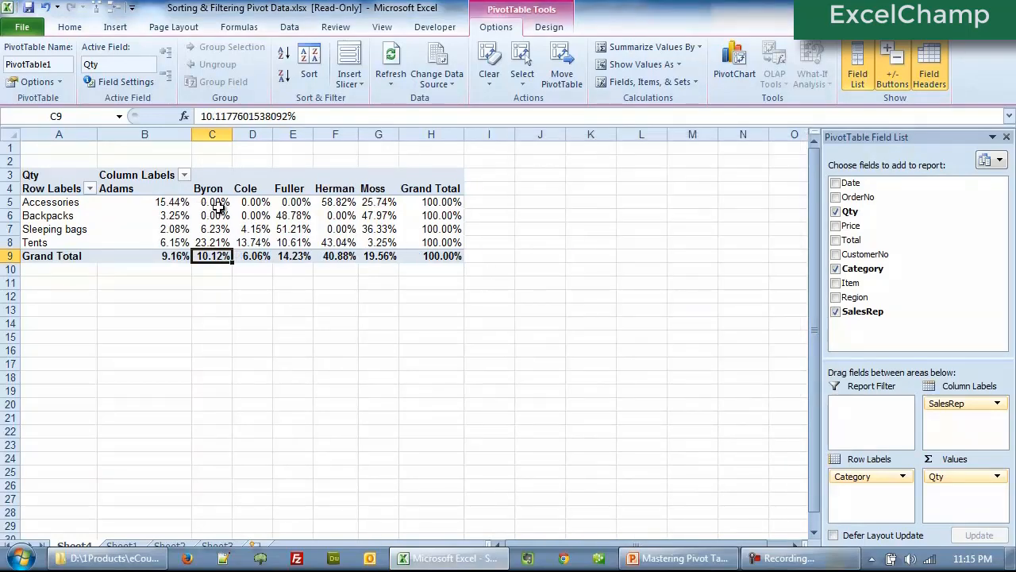
click(430, 202)
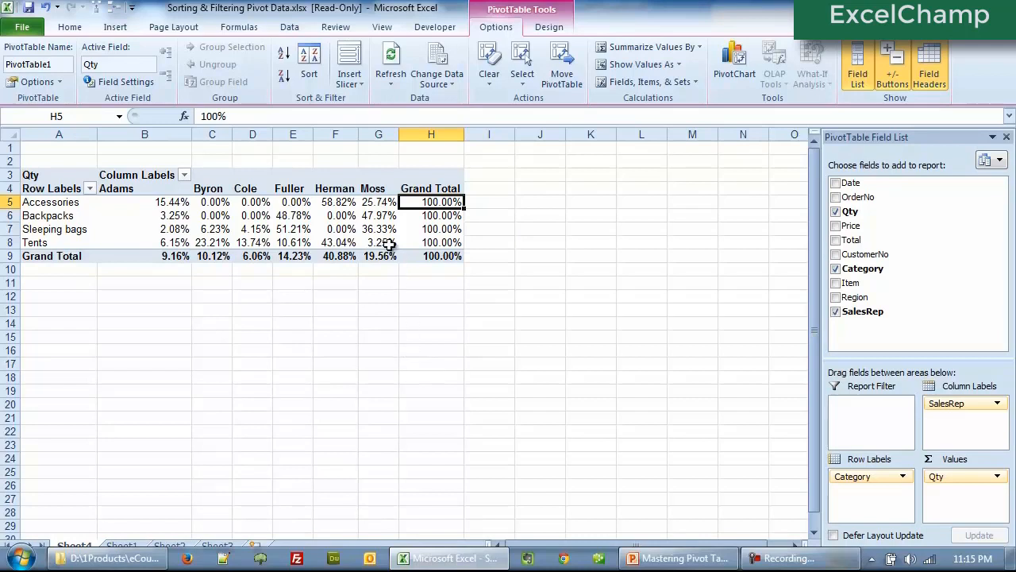
mouse_move(332, 203)
click(418, 229)
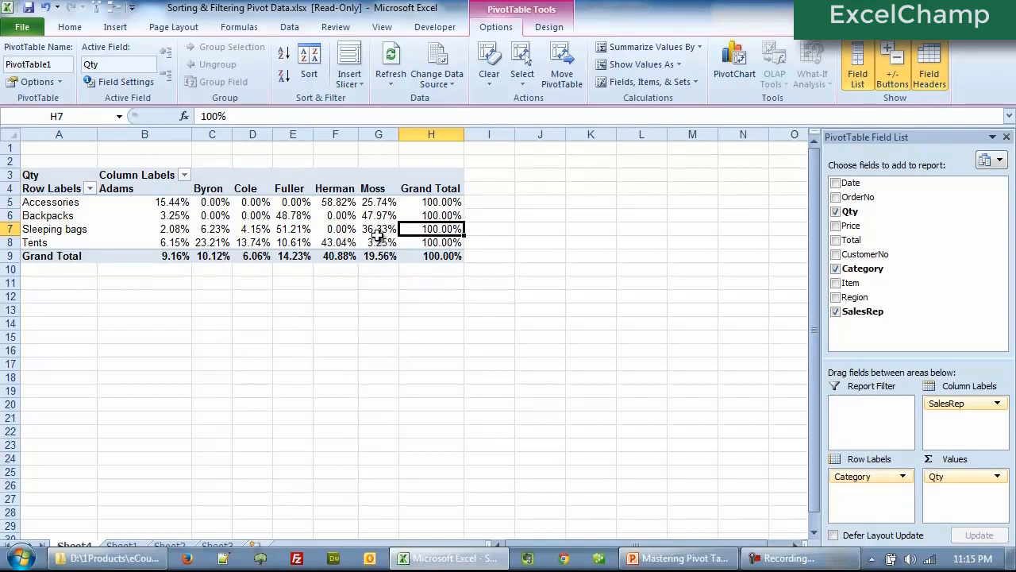
mouse_move(378, 233)
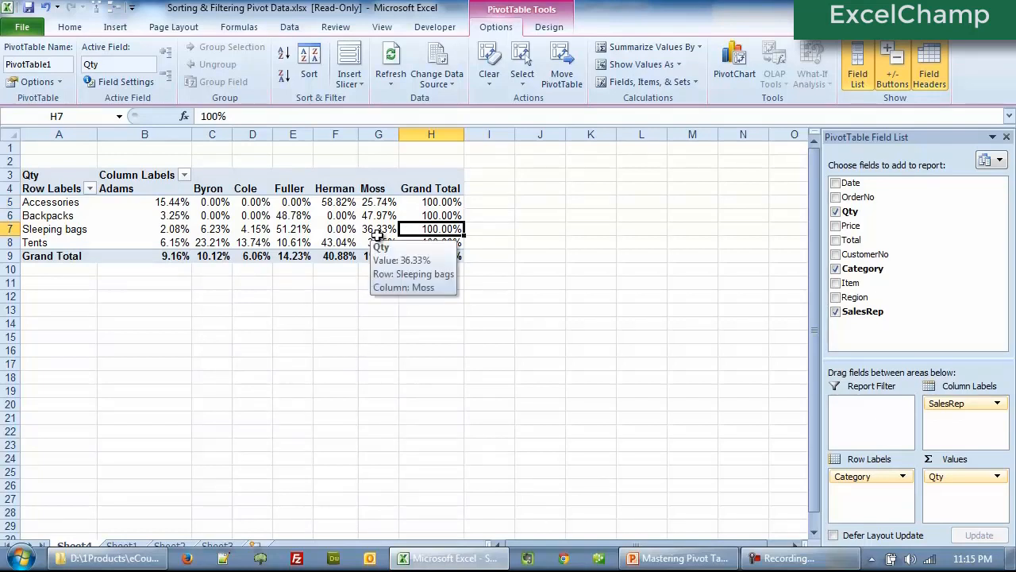